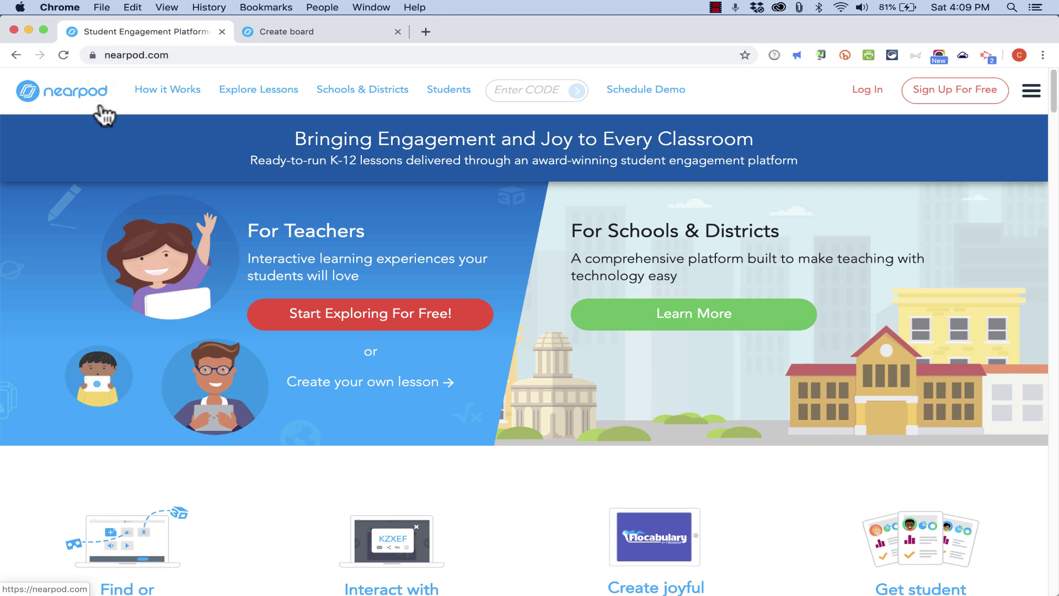
- Close the embedded tutorial video and the Nearpod homepage tab
{"action": "key", "text": "super+equal"}
{"action": "key", "text": "super+equal"}
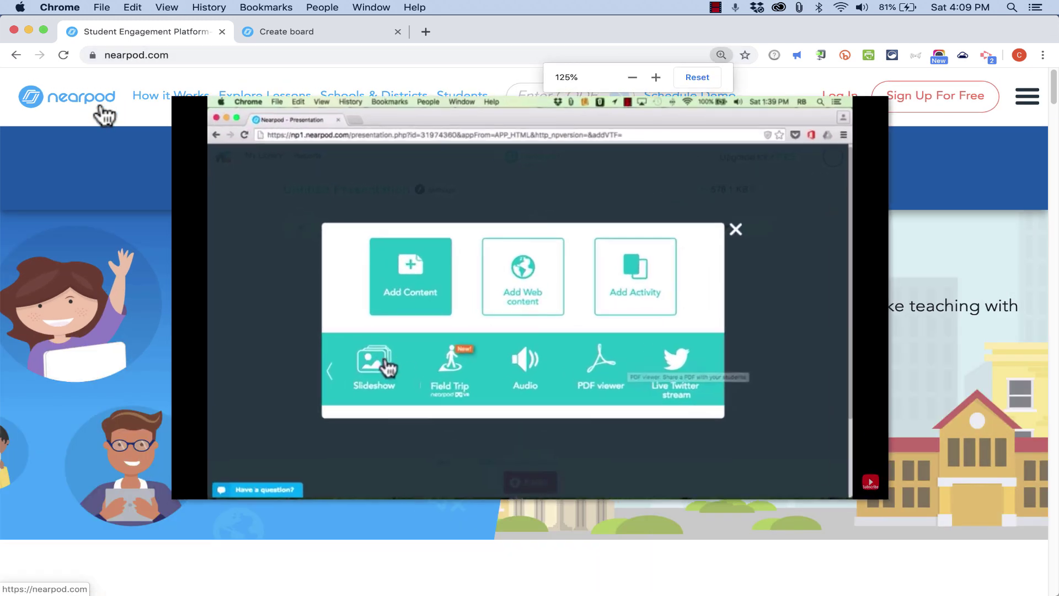
{"action": "key", "text": "super+minus"}
{"action": "key", "text": "super+minus"}
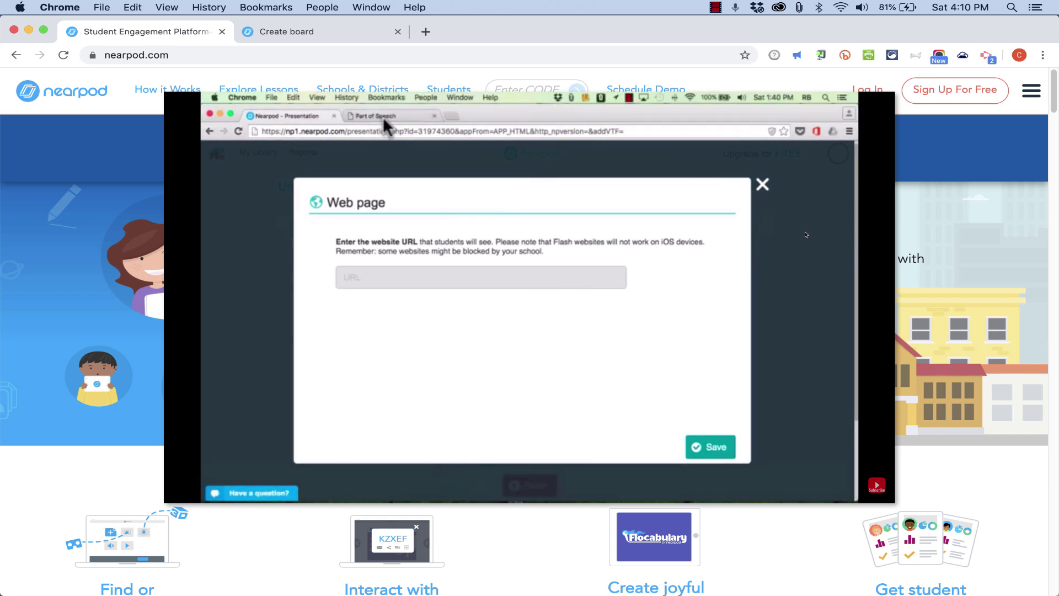
{"action": "left_click", "coordinate": [108, 108]}
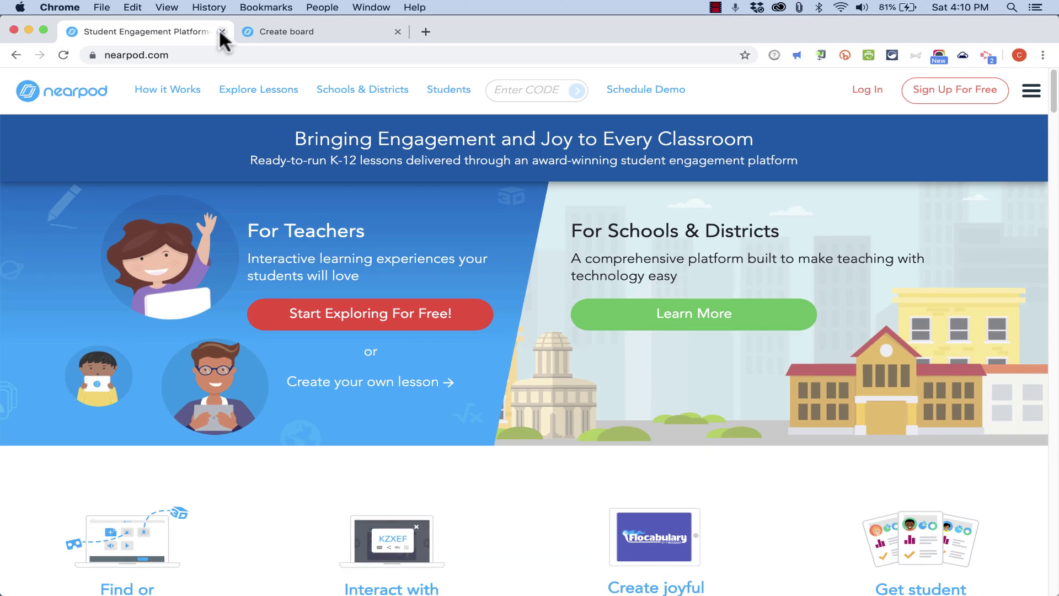
{"action": "left_click", "coordinate": [222, 32]}
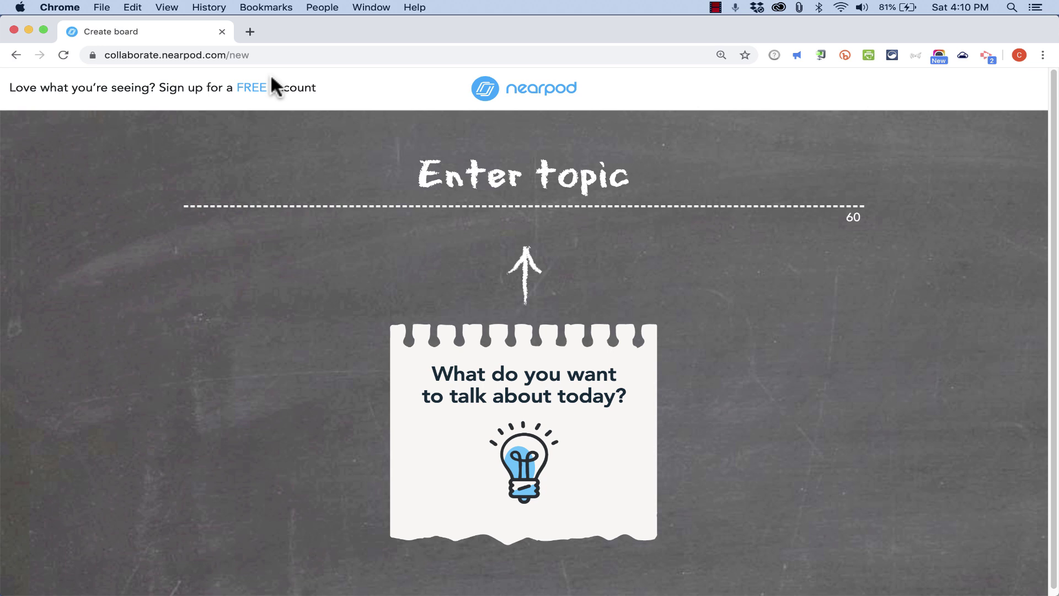
- Highlight the collaborate.nearpod.com part of the board-creation address
{"action": "left_click", "coordinate": [260, 54]}
{"action": "left_click_drag", "start_coordinate": [261, 55], "coordinate": [85, 69]}
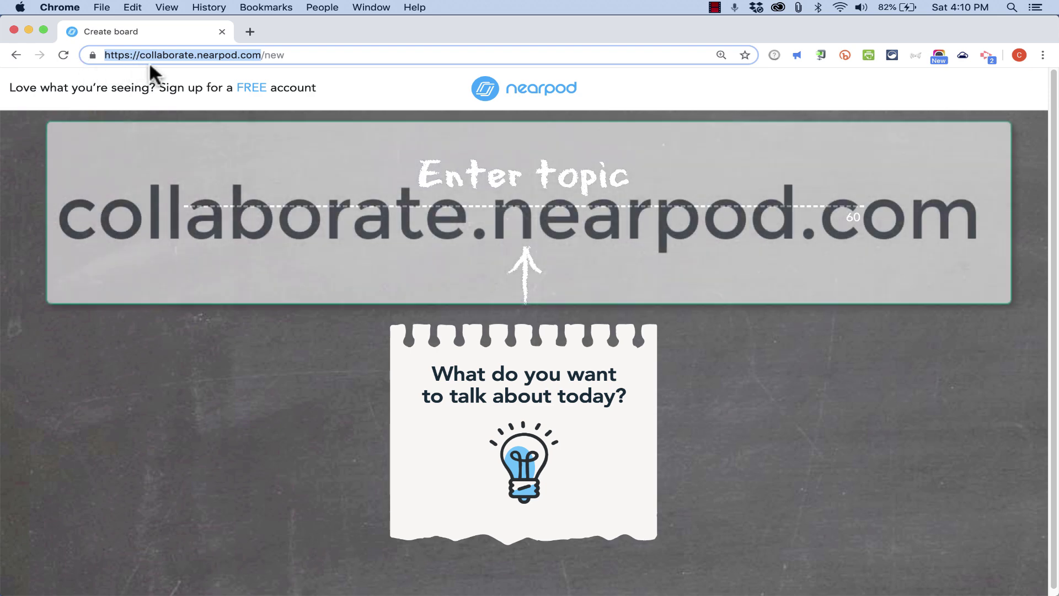
{"action": "left_click", "coordinate": [300, 54]}
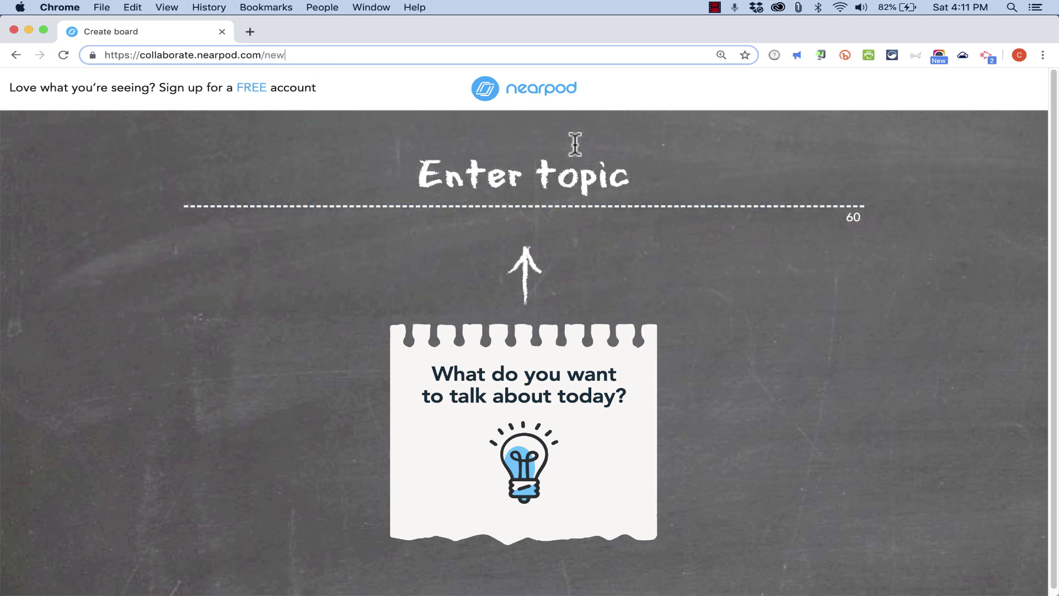
- Create a board with the topic 'New Product Brainstorm'
{"action": "left_click", "coordinate": [550, 169]}
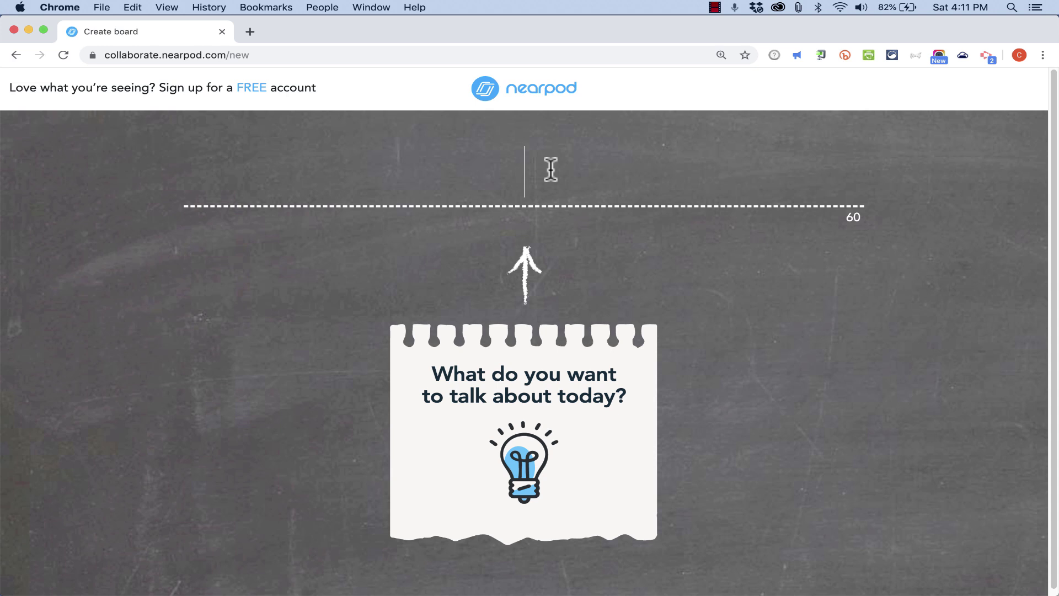
{"action": "type", "text": "New"}
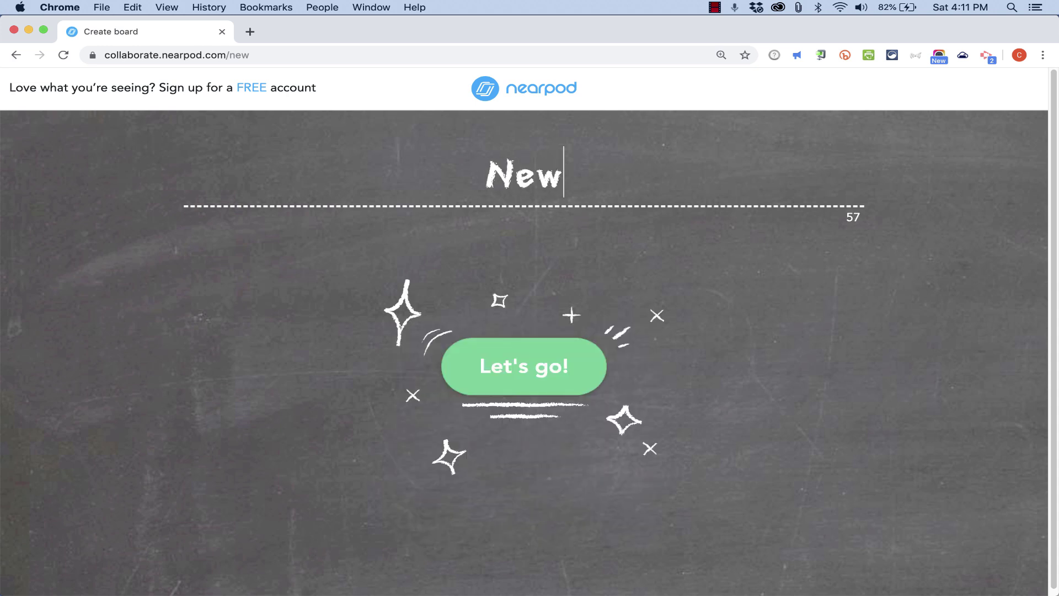
{"action": "type", "text": " Product Brai"}
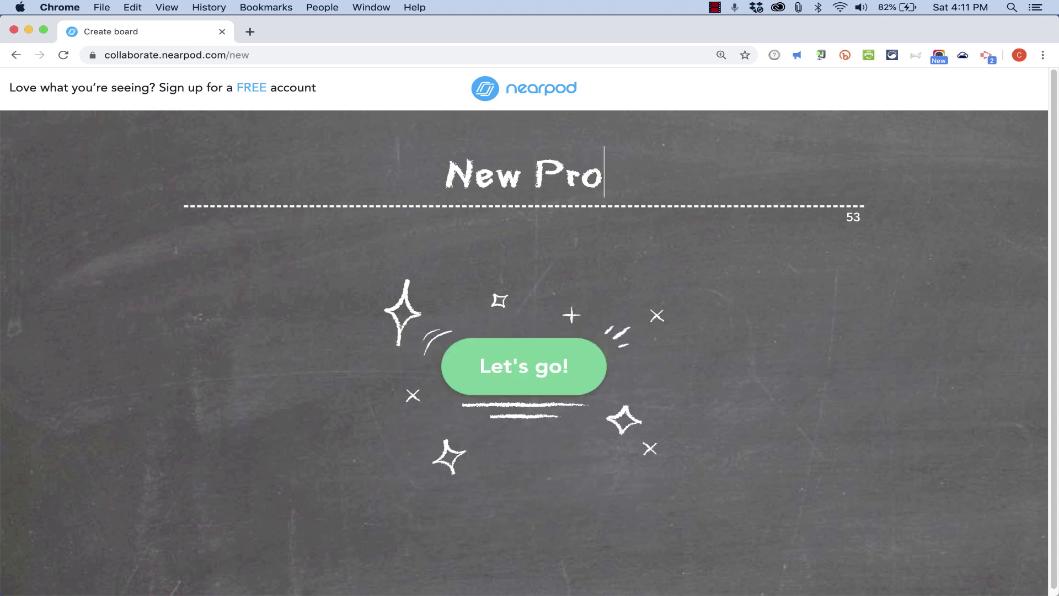
{"action": "type", "text": "nstorm"}
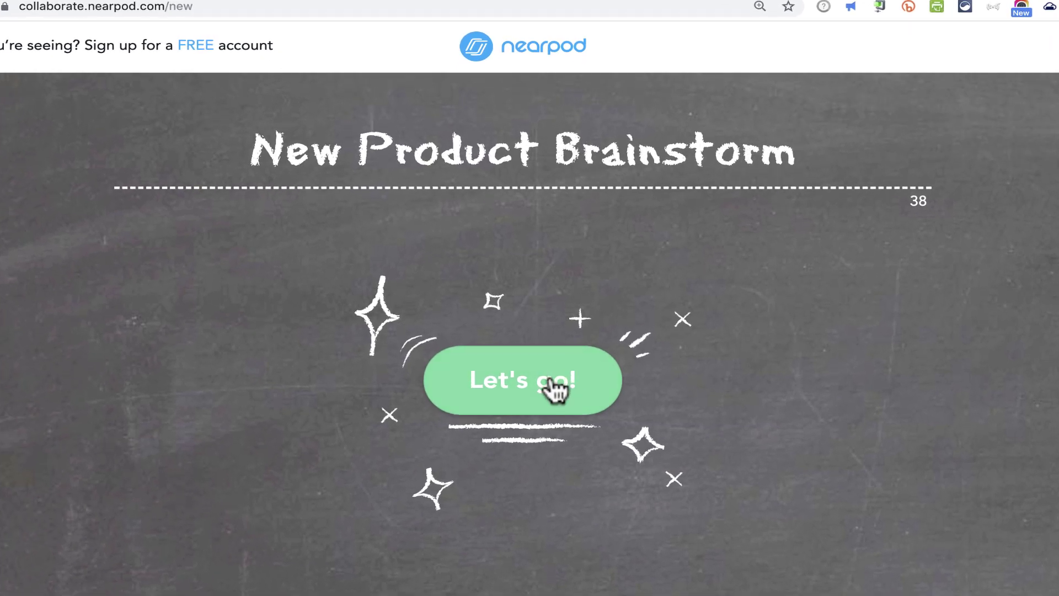
{"action": "left_click", "coordinate": [552, 381]}
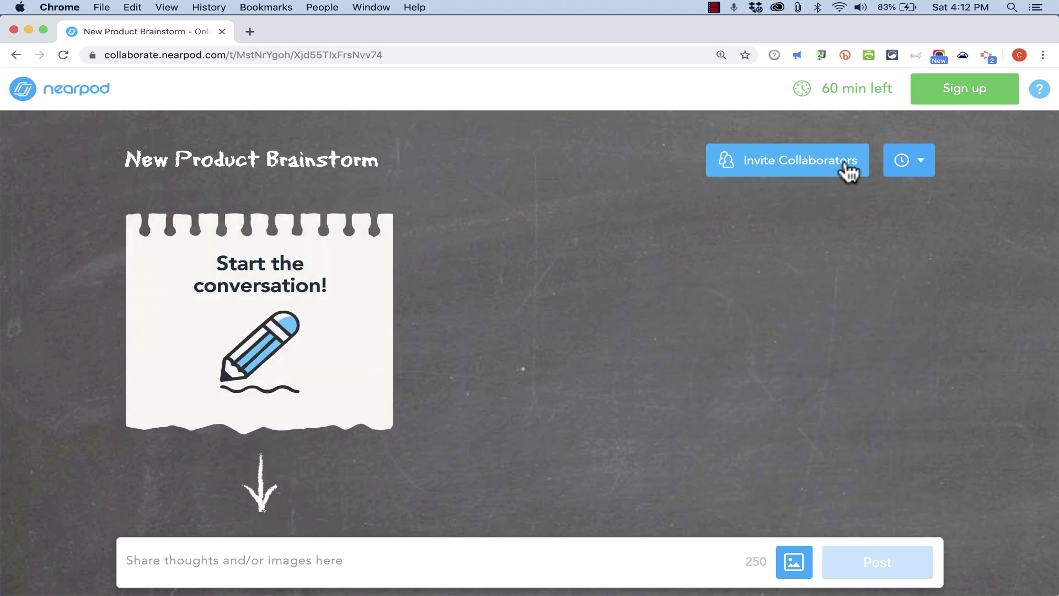
- Browse the Email and Social invite options, then copy the board URL from the Link tab
{"action": "left_click", "coordinate": [846, 164]}
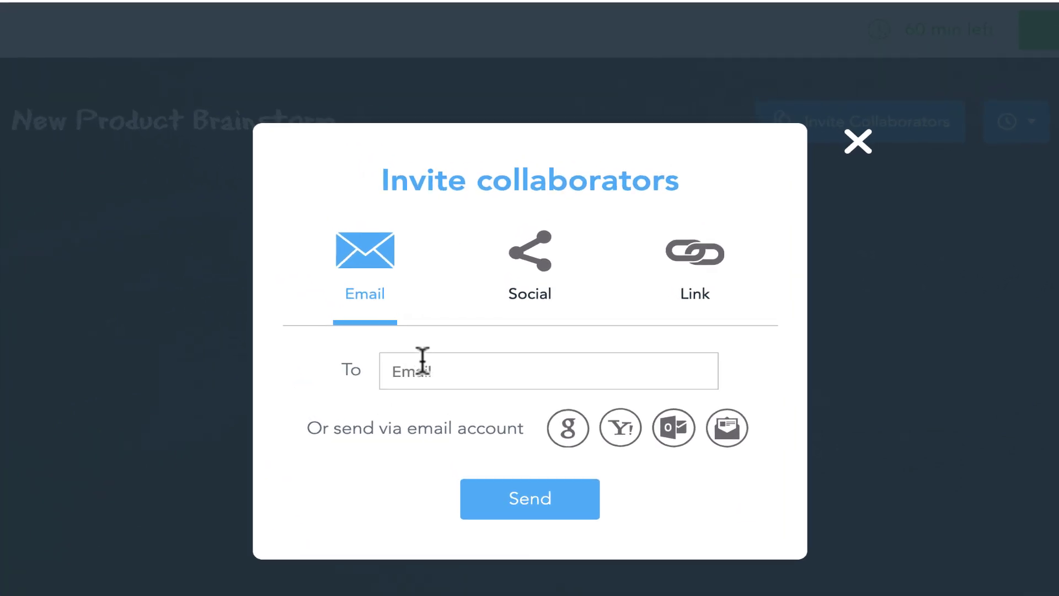
{"action": "left_click", "coordinate": [528, 281]}
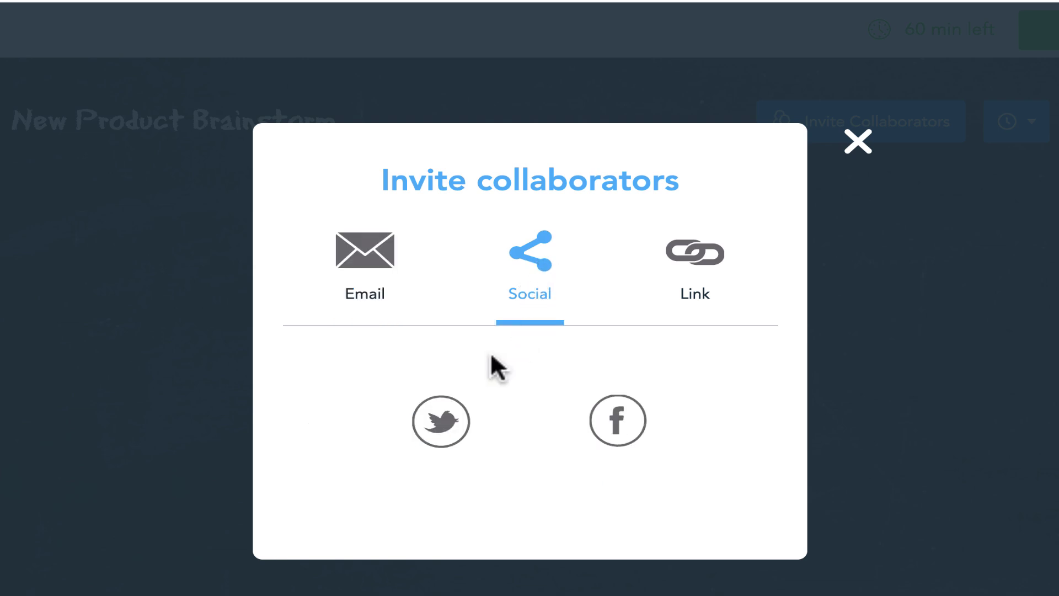
{"action": "left_click", "coordinate": [693, 301]}
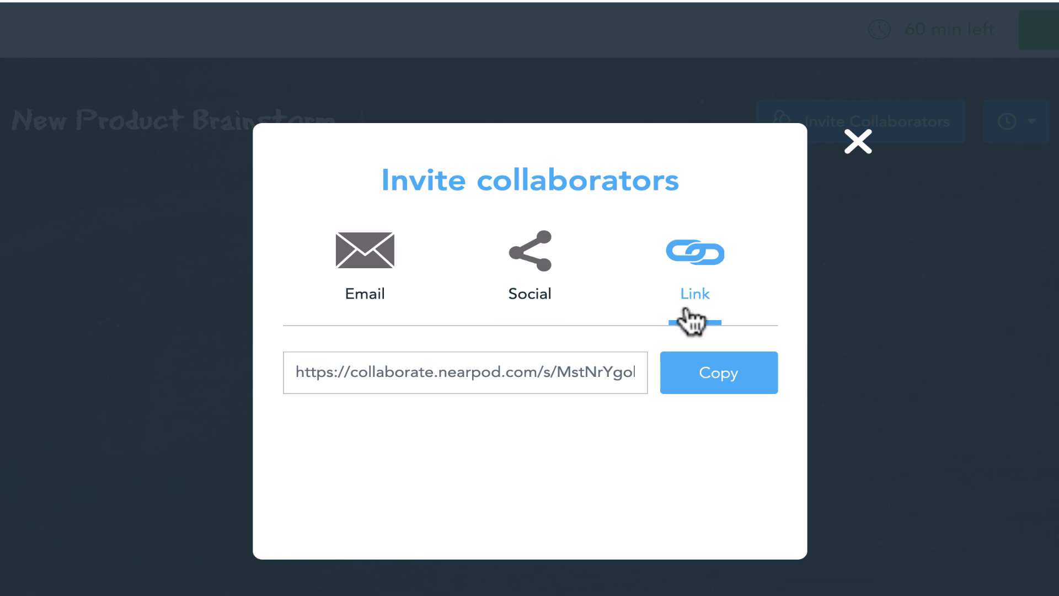
{"action": "left_click", "coordinate": [497, 376]}
{"action": "key", "text": "ctrl+a"}
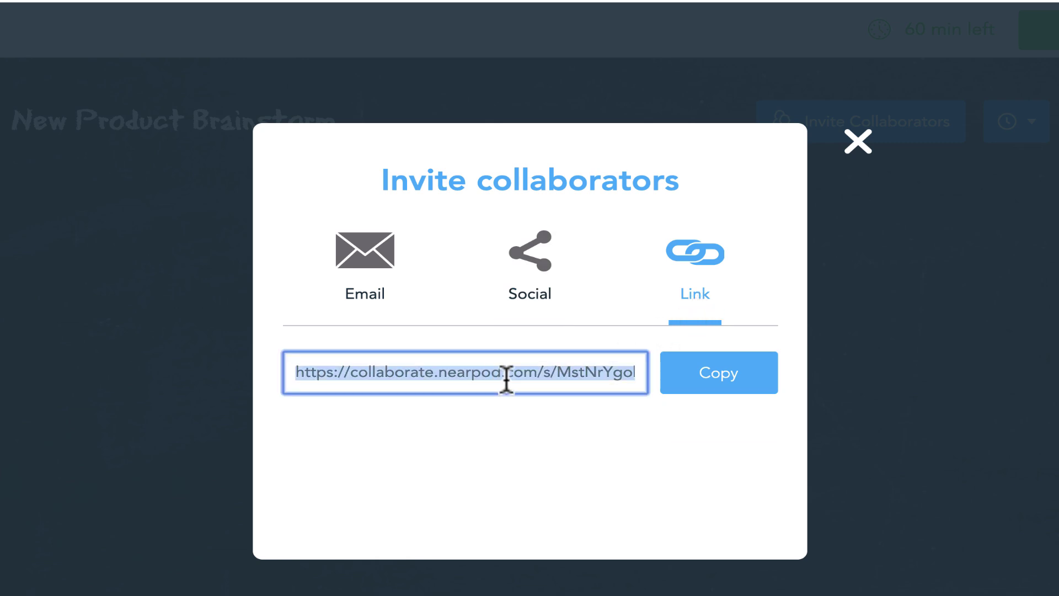
{"action": "left_click", "coordinate": [719, 372]}
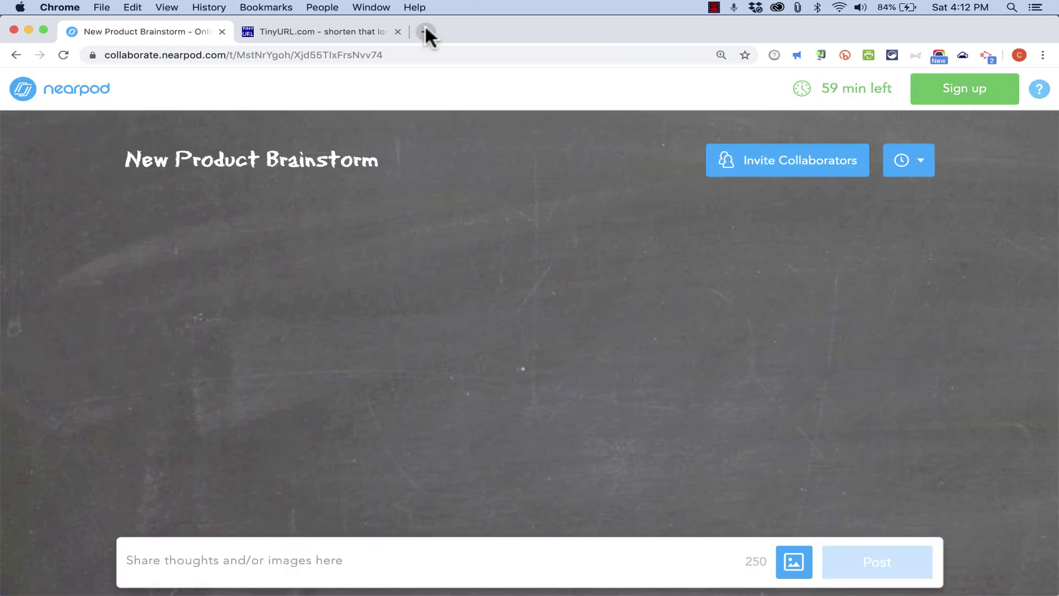
- Load the copied board link in a new tab and join under a participant name
{"action": "left_click", "coordinate": [425, 31]}
{"action": "key", "text": "super+v"}
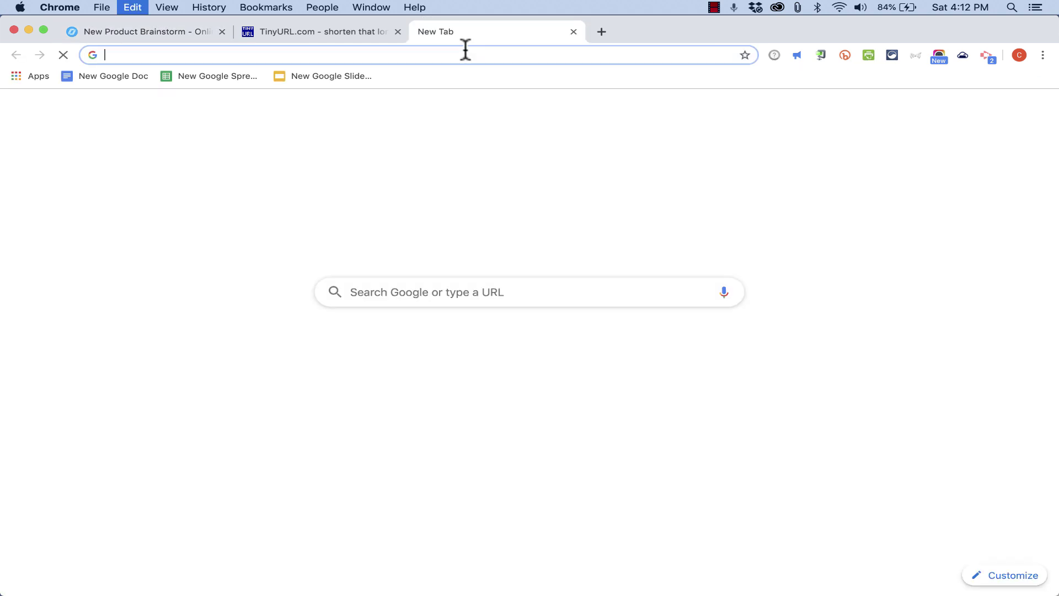
{"action": "key", "text": "Return"}
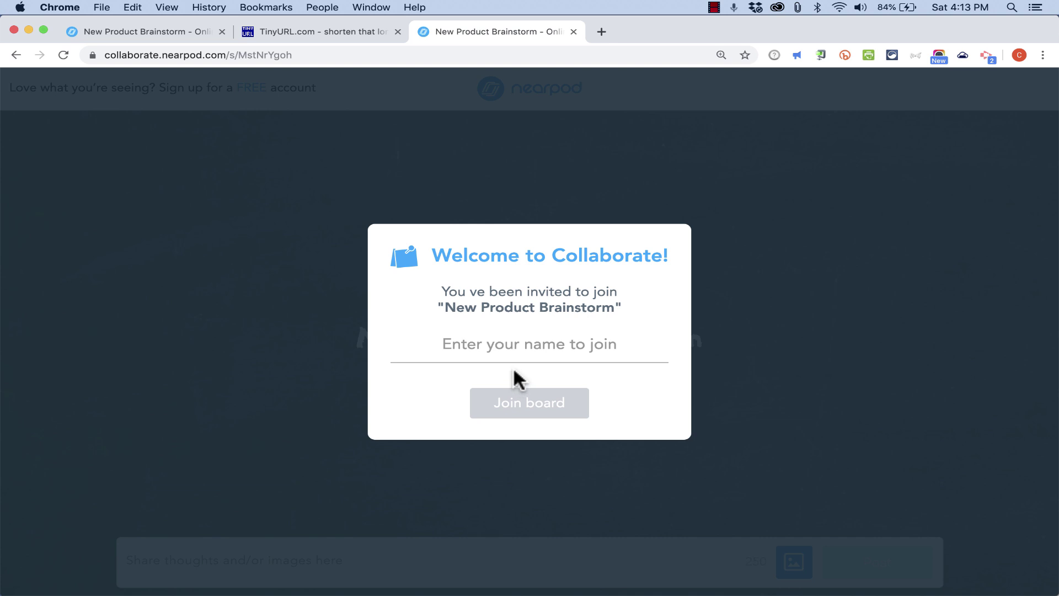
{"action": "left_click", "coordinate": [504, 351]}
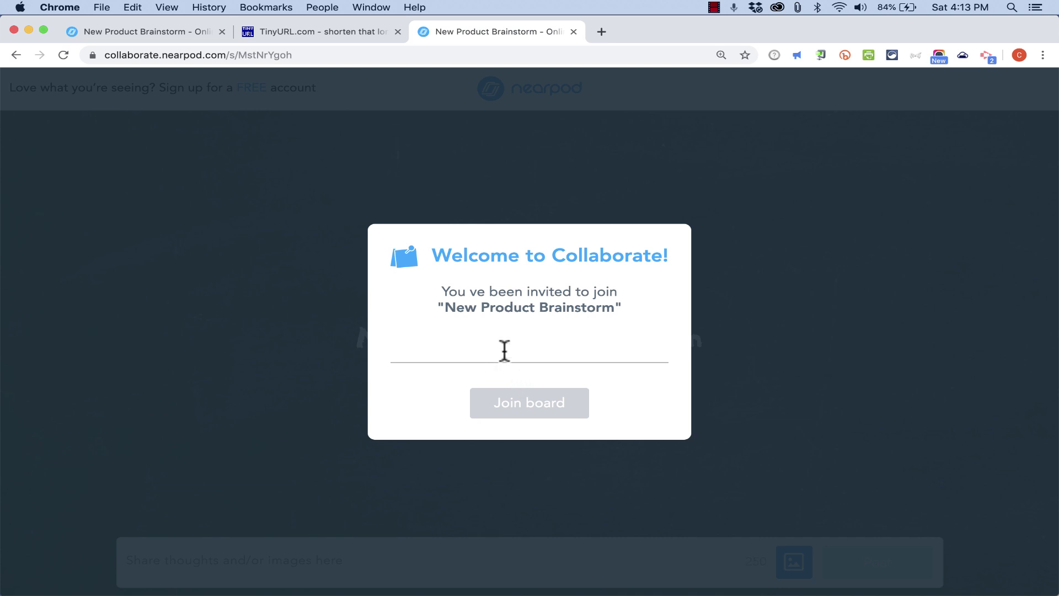
{"action": "type", "text": "John"}
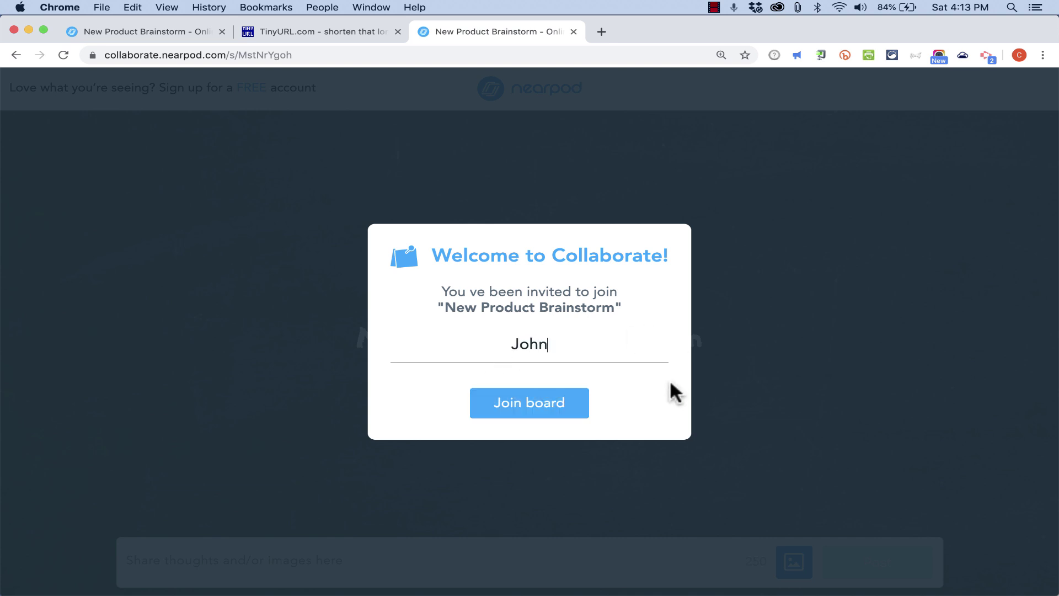
{"action": "left_click", "coordinate": [528, 402]}
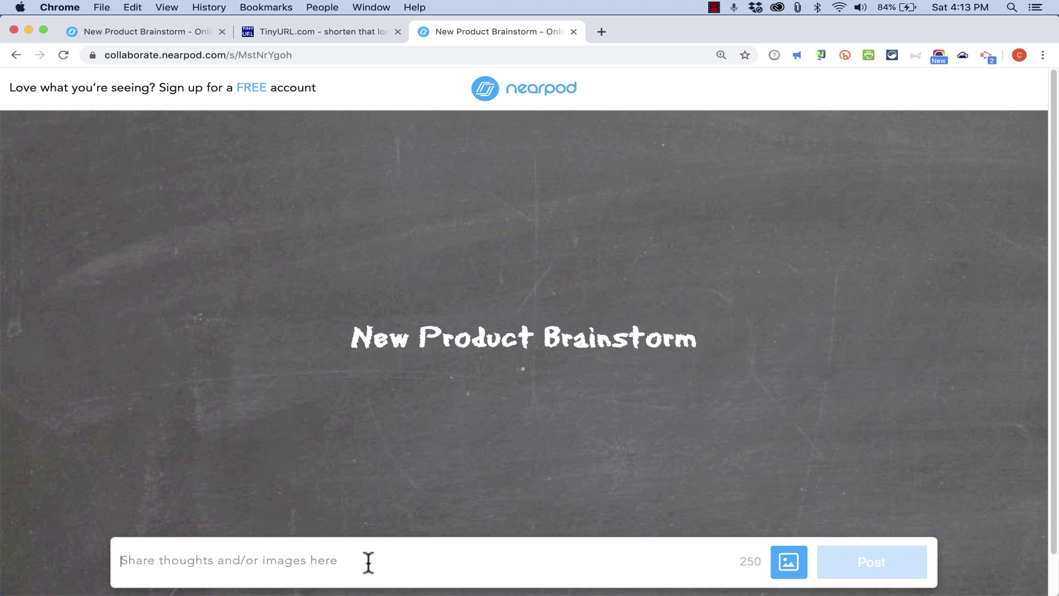
- Post the 'Automatic Pizza Maker' idea, then try a pepperoni pizza image that triggers a copyright error
{"action": "key", "text": "super+v"}
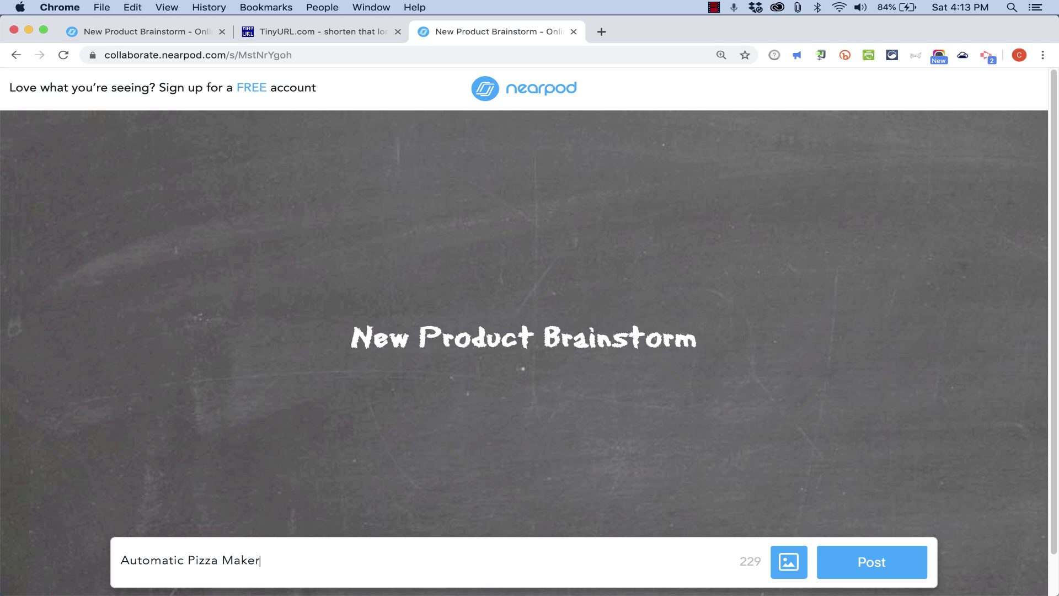
{"action": "left_click", "coordinate": [872, 553]}
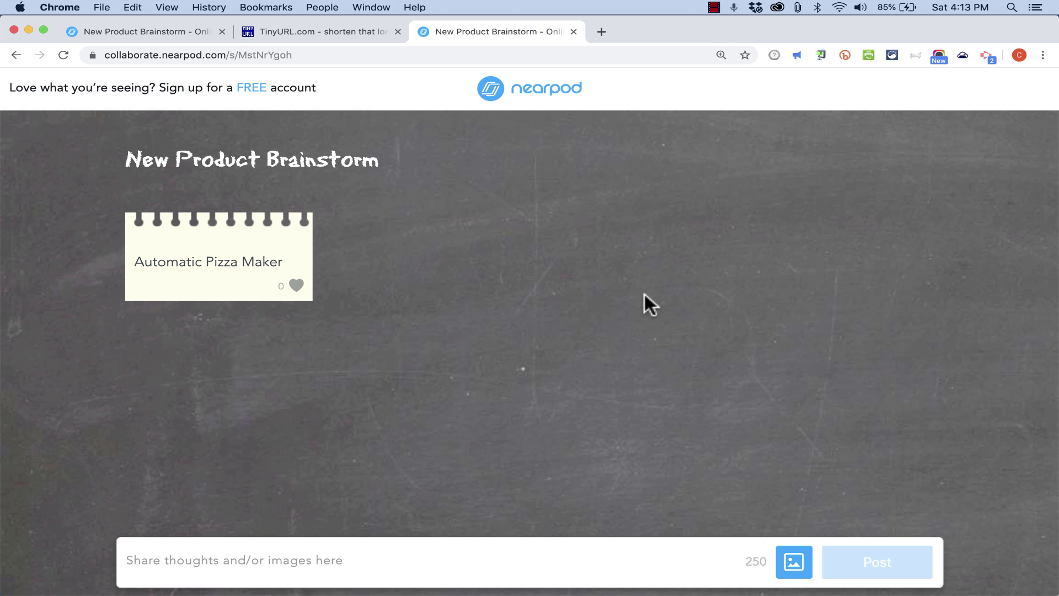
{"action": "left_click", "coordinate": [793, 561]}
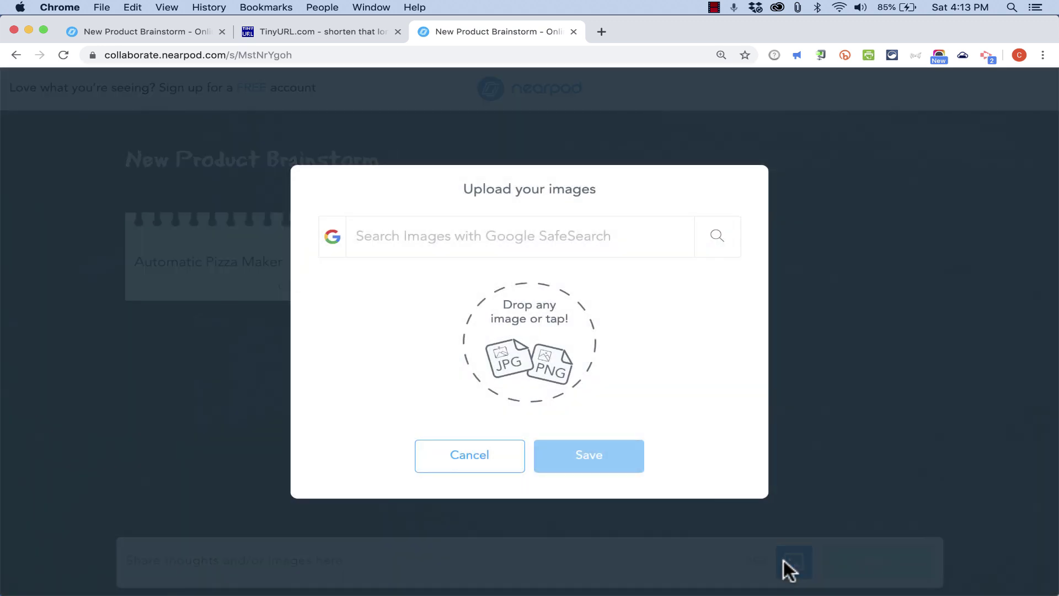
{"action": "left_click", "coordinate": [468, 246]}
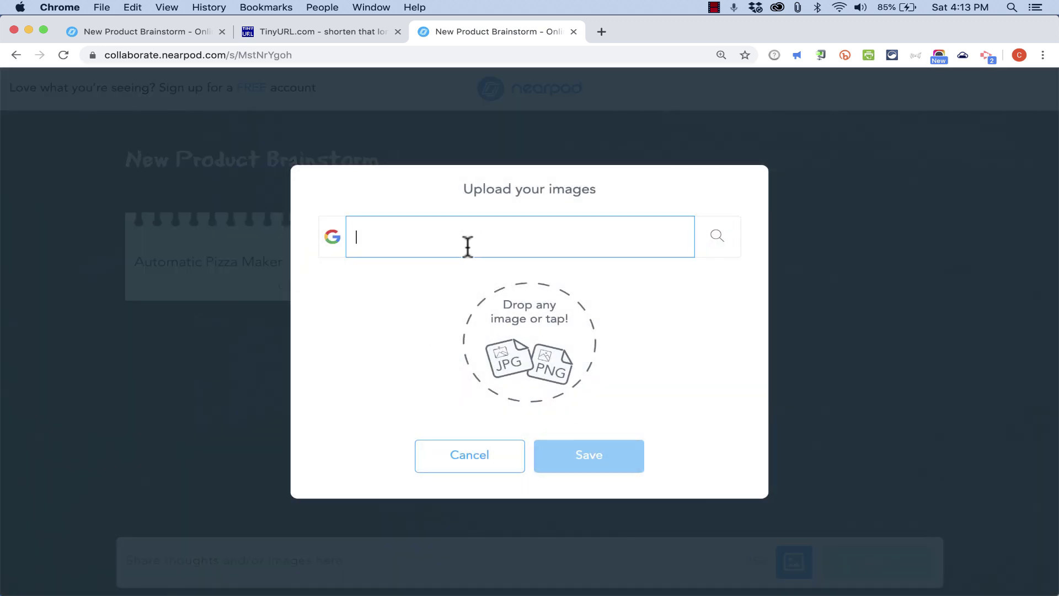
{"action": "type", "text": "pizza"}
{"action": "key", "text": "Return"}
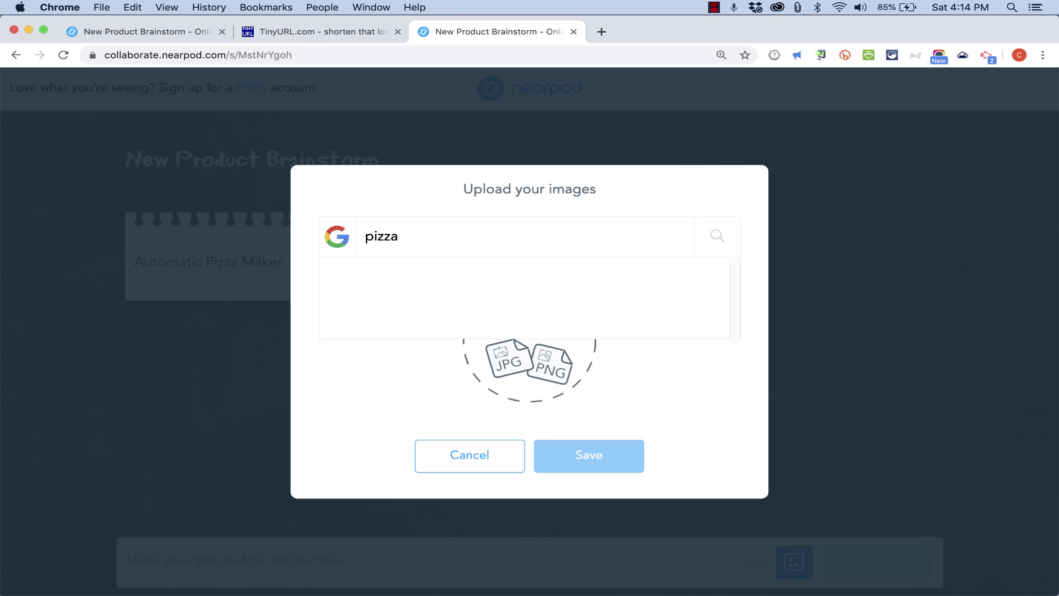
{"action": "left_click", "coordinate": [480, 273]}
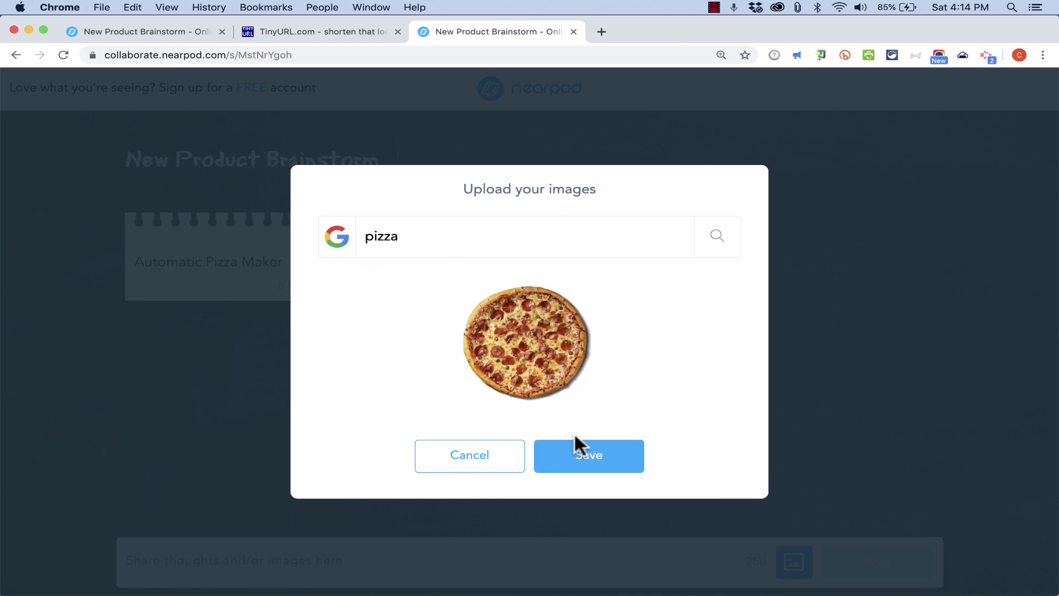
{"action": "left_click", "coordinate": [594, 456]}
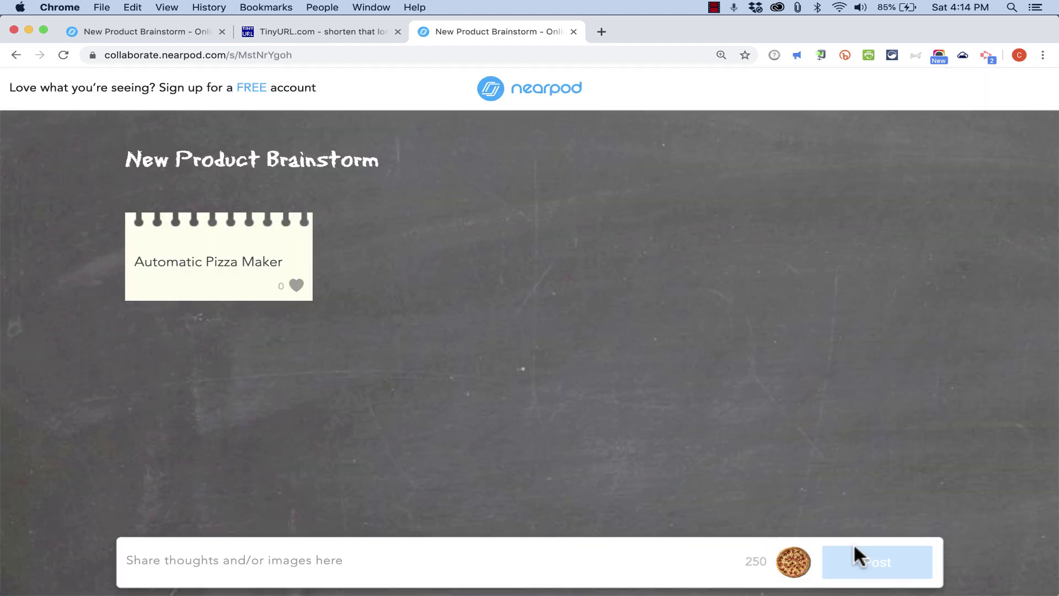
{"action": "left_click", "coordinate": [853, 545]}
{"action": "left_click", "coordinate": [573, 367]}
- Search Google images for 'pizza' again and post the sliced pizza picture as a card
{"action": "left_click", "coordinate": [793, 561]}
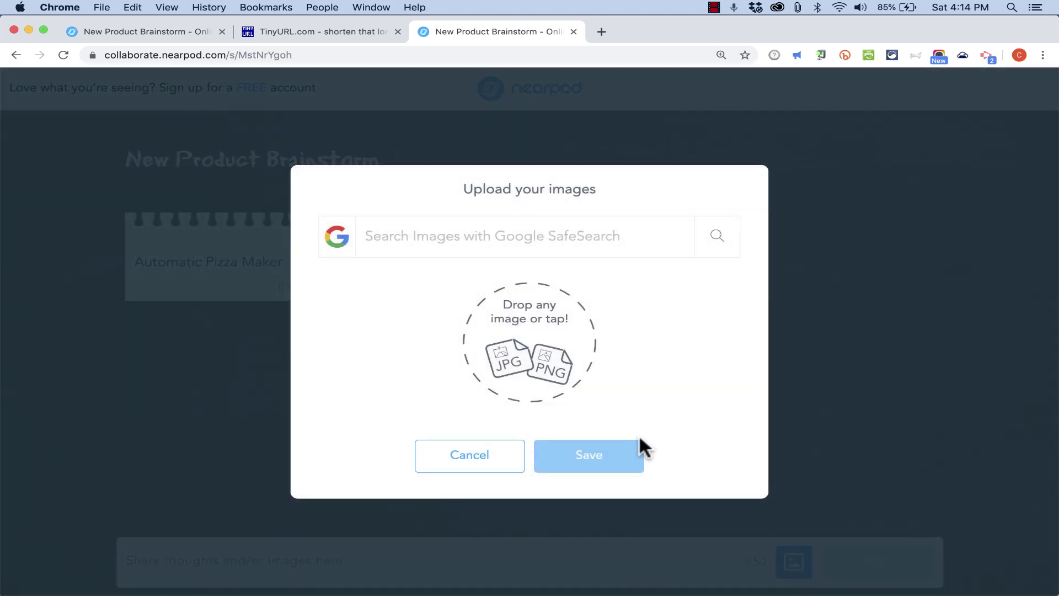
{"action": "left_click", "coordinate": [399, 241]}
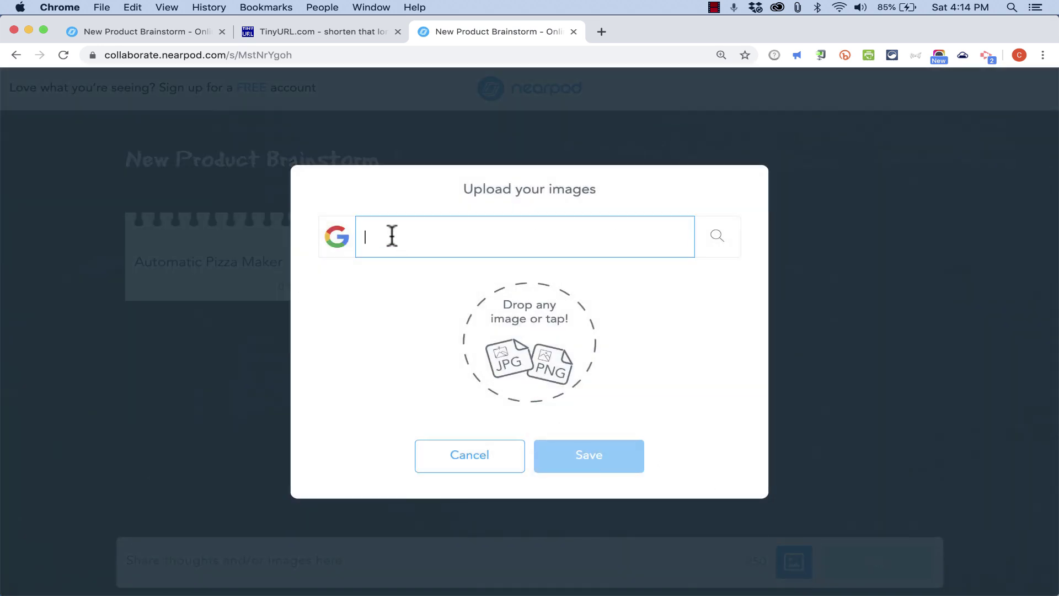
{"action": "type", "text": "pizza"}
{"action": "key", "text": "Return"}
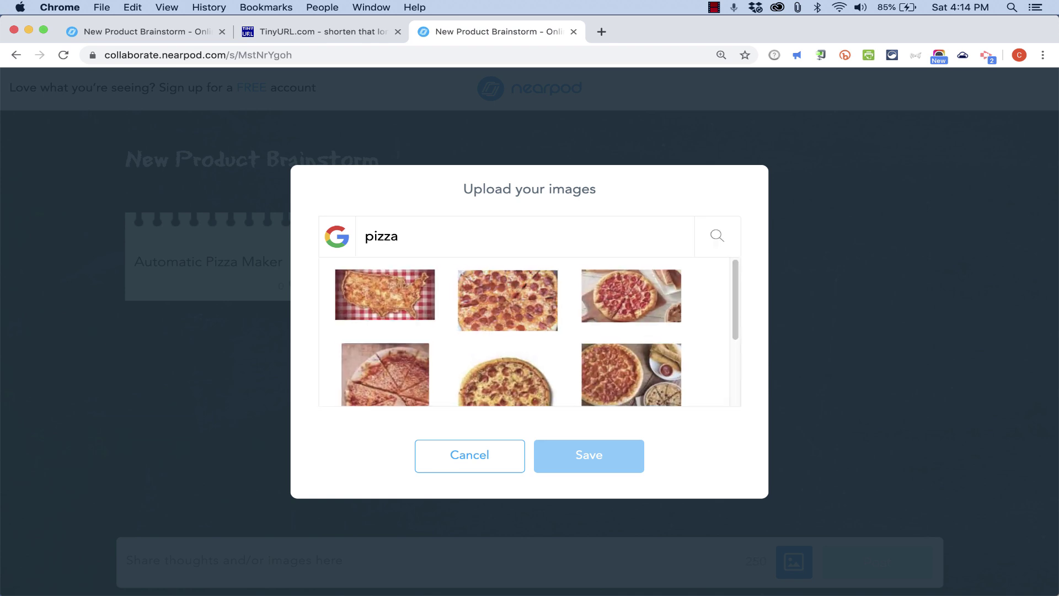
{"action": "left_click", "coordinate": [377, 367]}
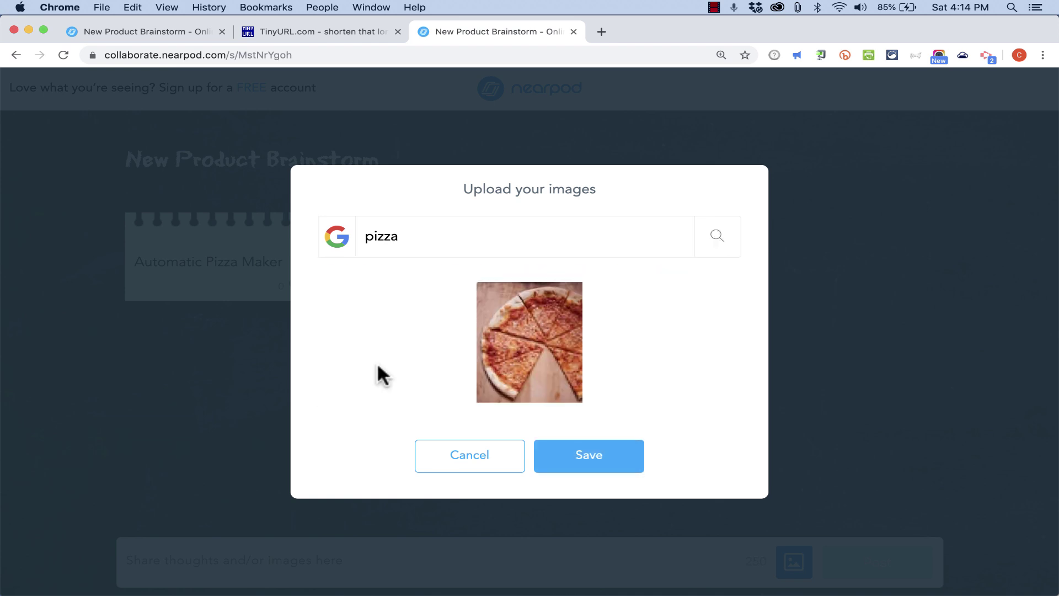
{"action": "left_click", "coordinate": [582, 452]}
{"action": "left_click", "coordinate": [850, 558]}
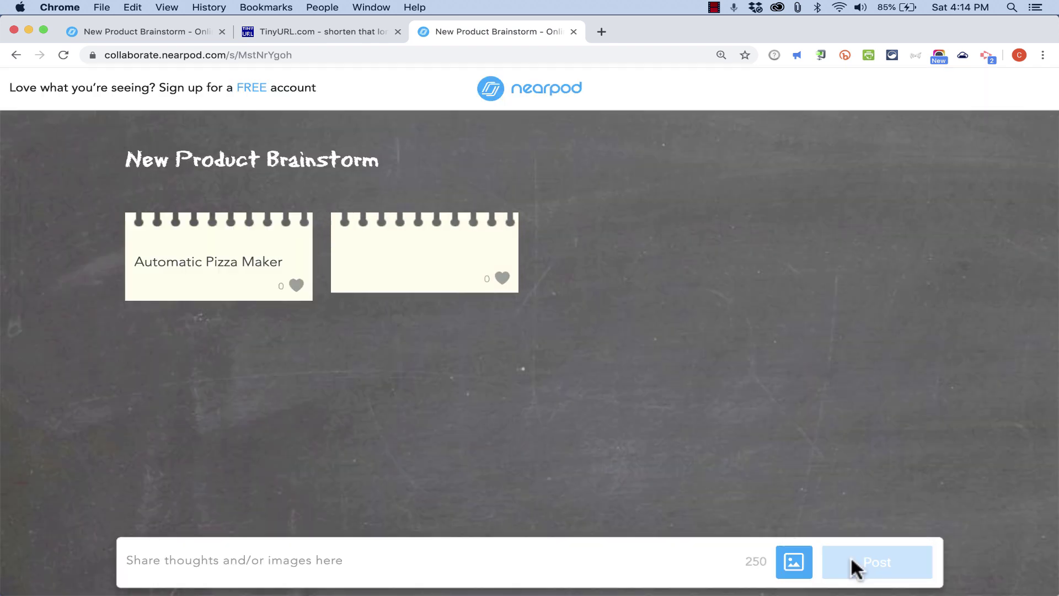
{"action": "left_click", "coordinate": [180, 566]}
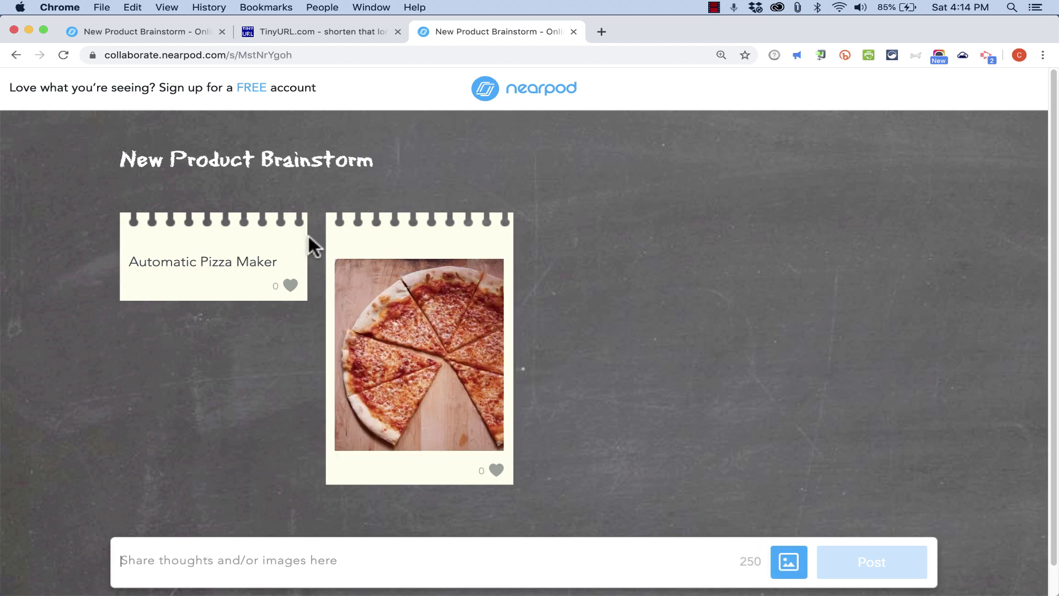
- Heart the 'Automatic Pizza Maker' card and return to the board owner's tab
{"action": "left_click_drag", "start_coordinate": [361, 232], "coordinate": [352, 204]}
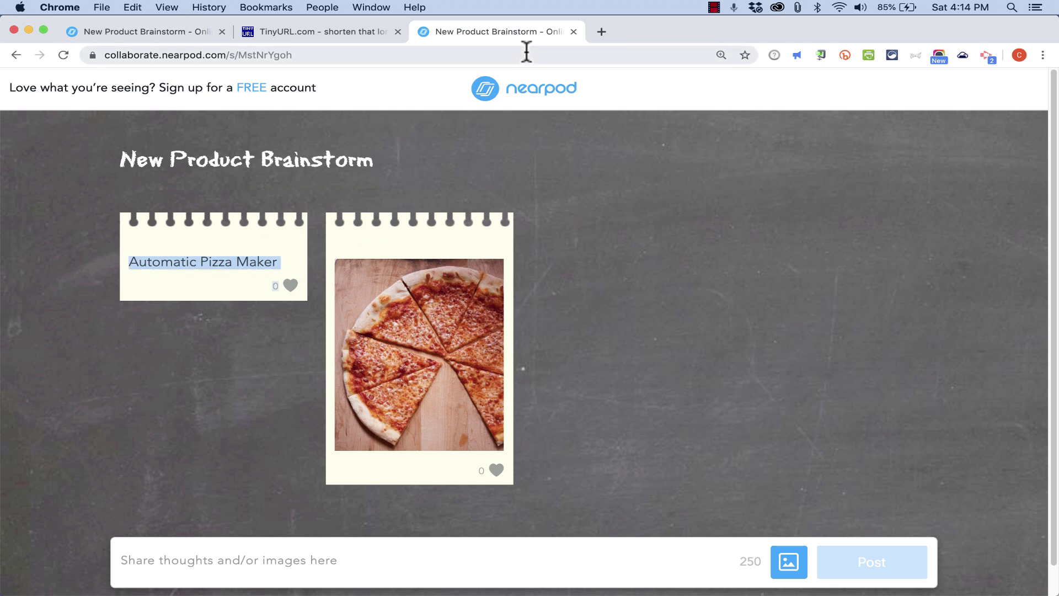
{"action": "left_click", "coordinate": [144, 33]}
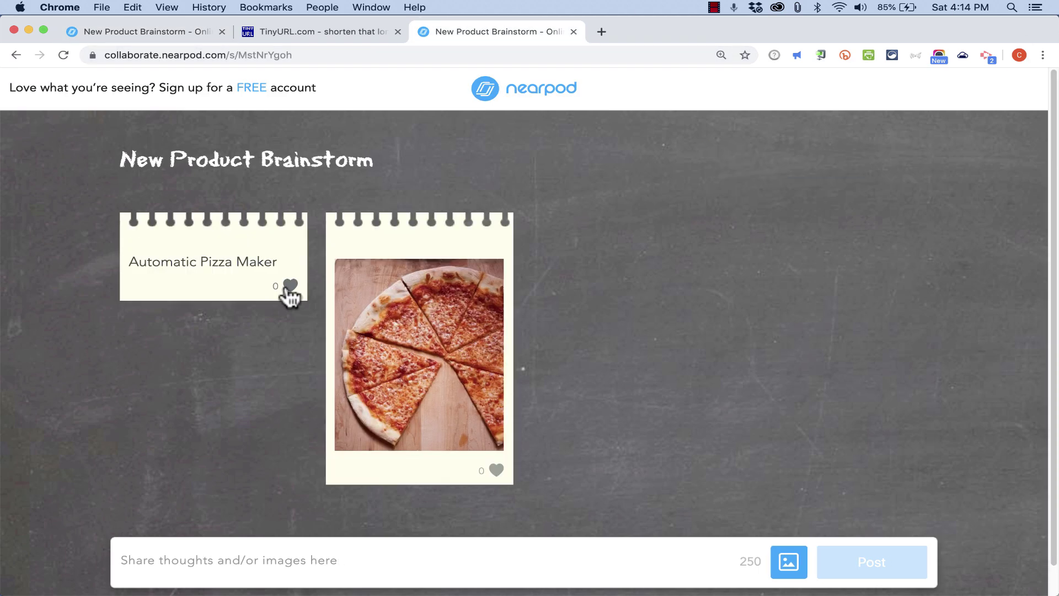
{"action": "left_click", "coordinate": [289, 285]}
{"action": "key", "text": "super+1"}
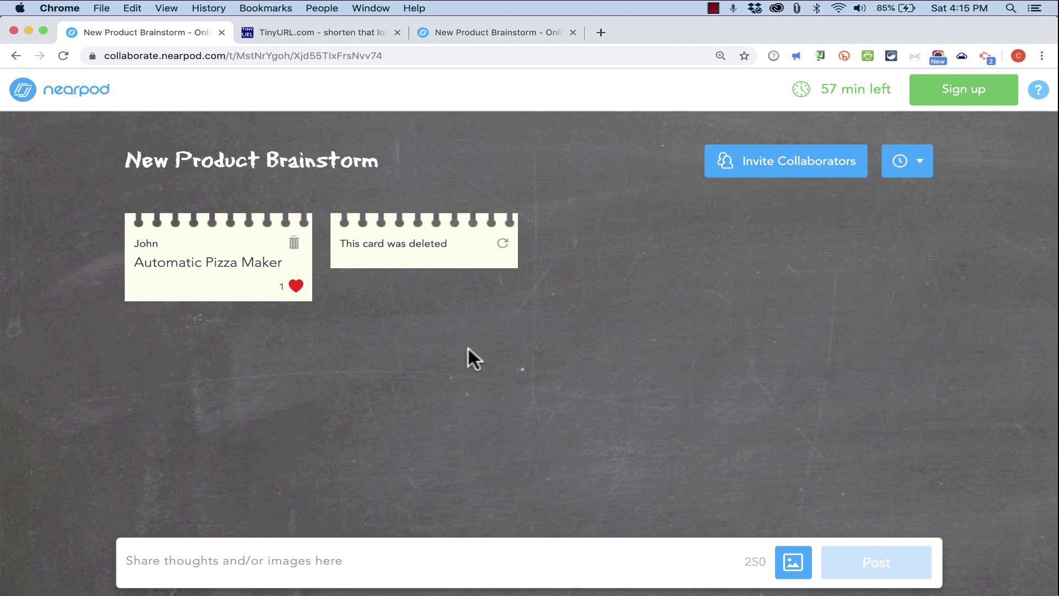
{"action": "mouse_move", "coordinate": [836, 89]}
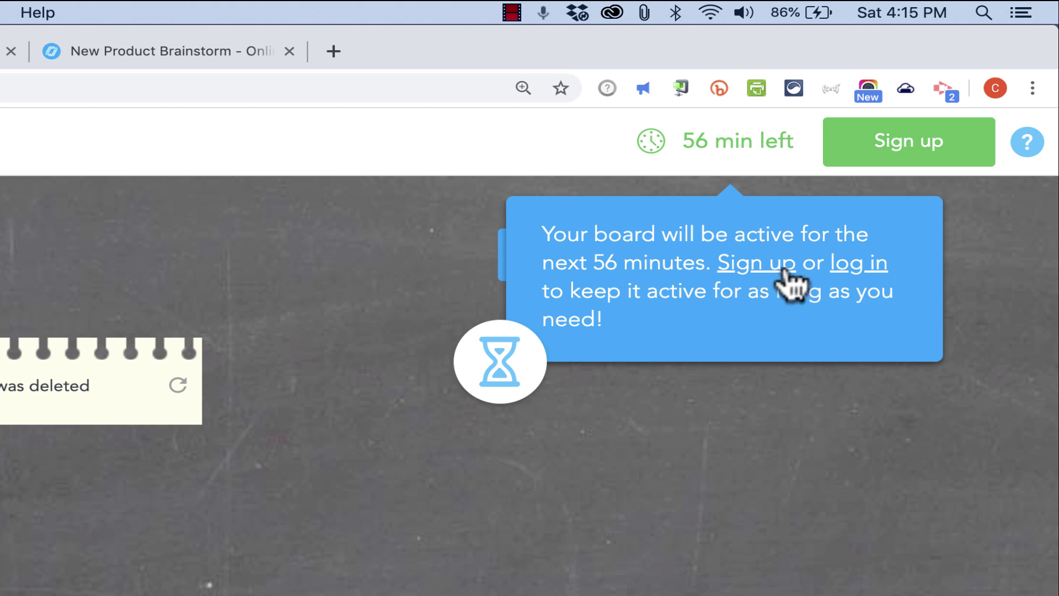
{"action": "left_click", "coordinate": [852, 301]}
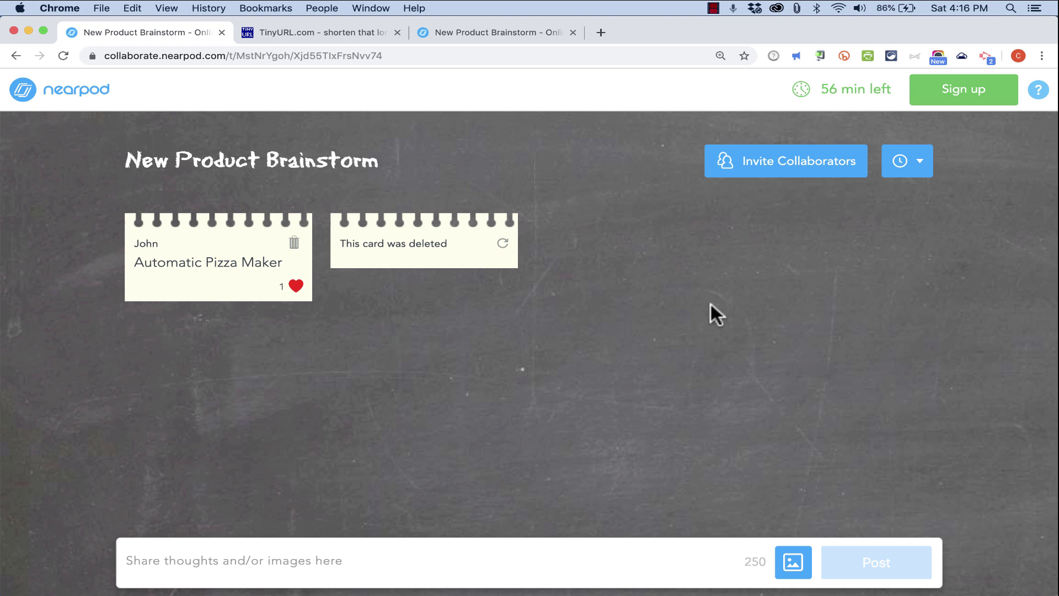
- Show the student view of the New Product Brainstorm board in the third tab
{"action": "left_click", "coordinate": [459, 29]}
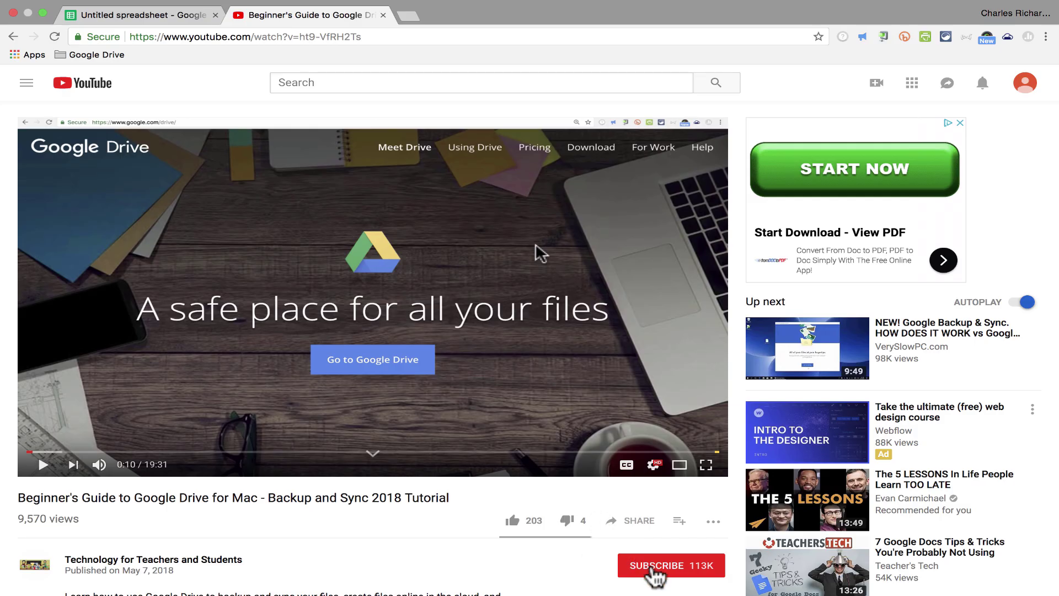
- Subscribe to Technology for Teachers and Students and turn on notifications for all new videos
{"action": "left_click", "coordinate": [651, 567]}
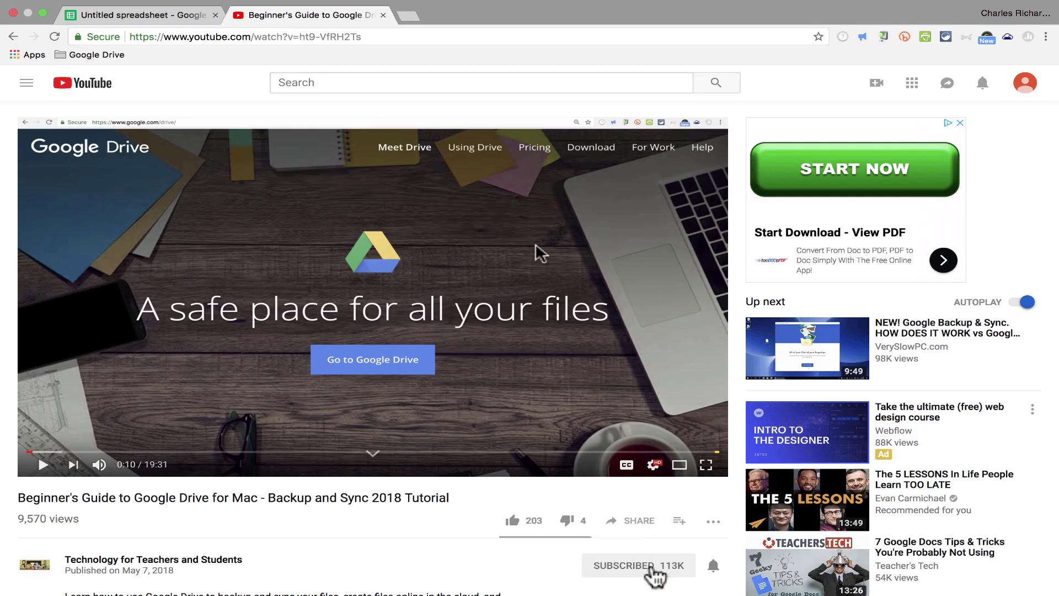
{"action": "scroll", "coordinate": [722, 576], "scroll_direction": "down", "scroll_amount": 4}
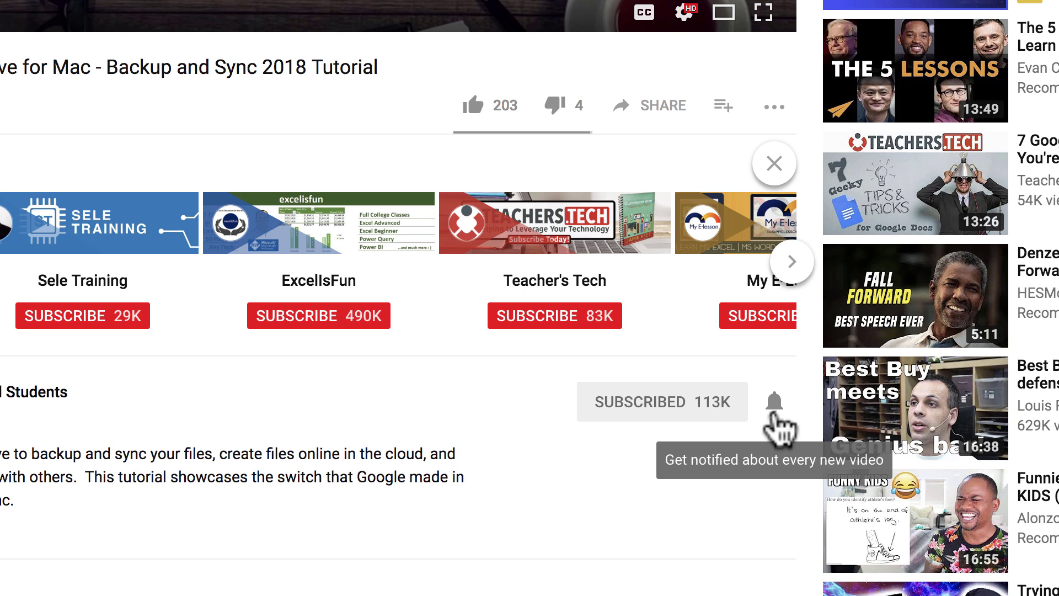
{"action": "left_click", "coordinate": [773, 408]}
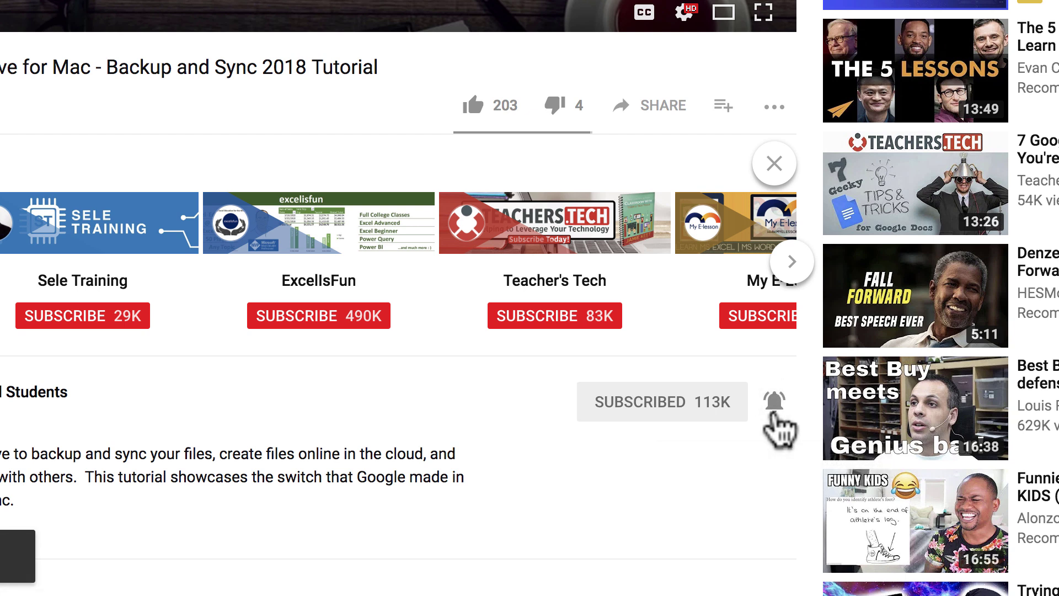